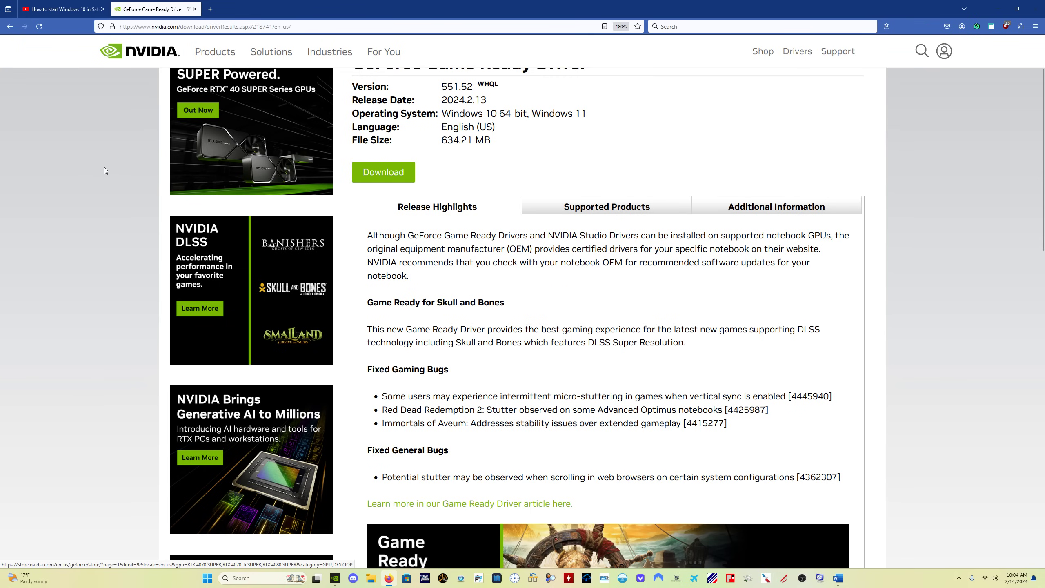
Step: Show the YouTube short on starting Windows 10 in Safe Mode, and review the written Safe Mode steps in Word
{"action": "left_click", "coordinate": [98, 9]}
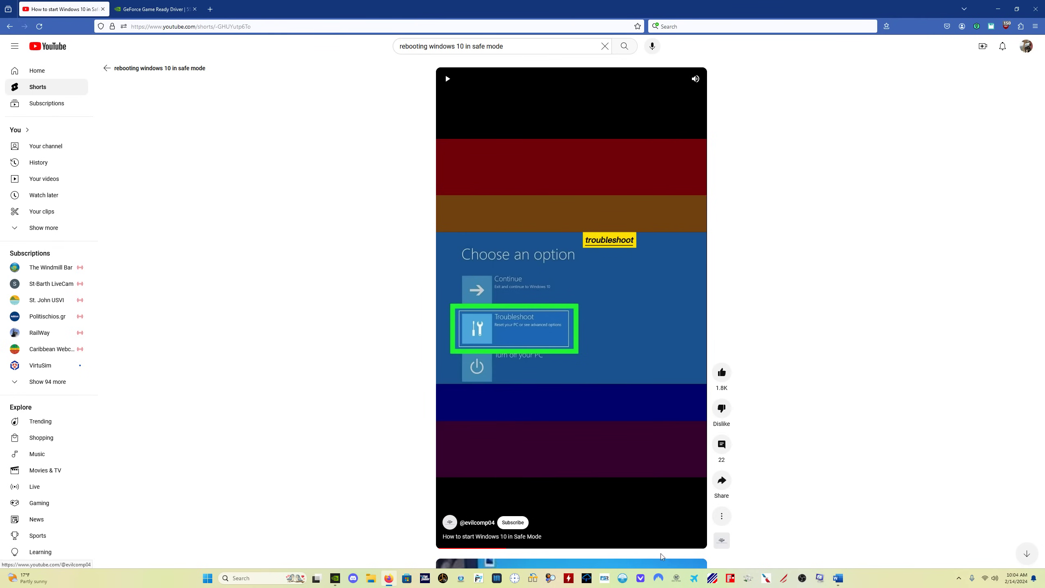
{"action": "left_click", "coordinate": [840, 580]}
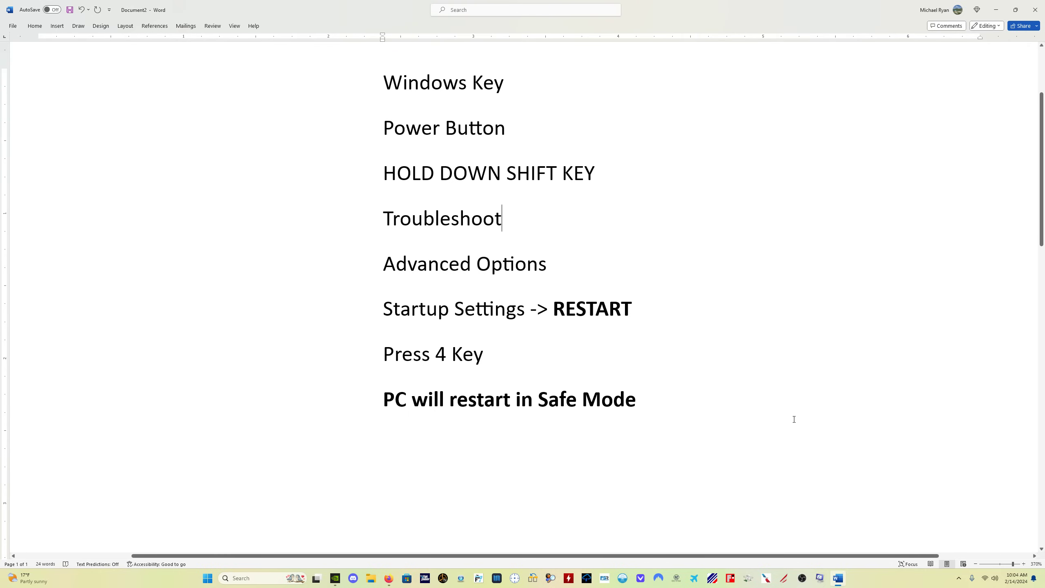
{"action": "scroll", "coordinate": [794, 419], "scroll_direction": "up", "scroll_amount": 1}
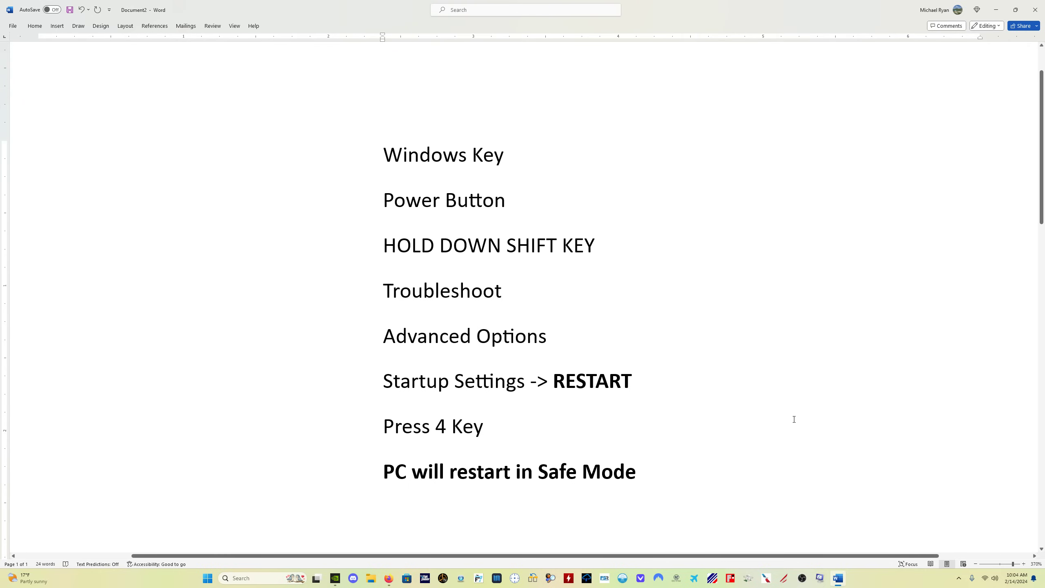
Step: Display the Start menu's power options to locate Restart, and dismiss them without restarting
{"action": "left_click", "coordinate": [208, 578]}
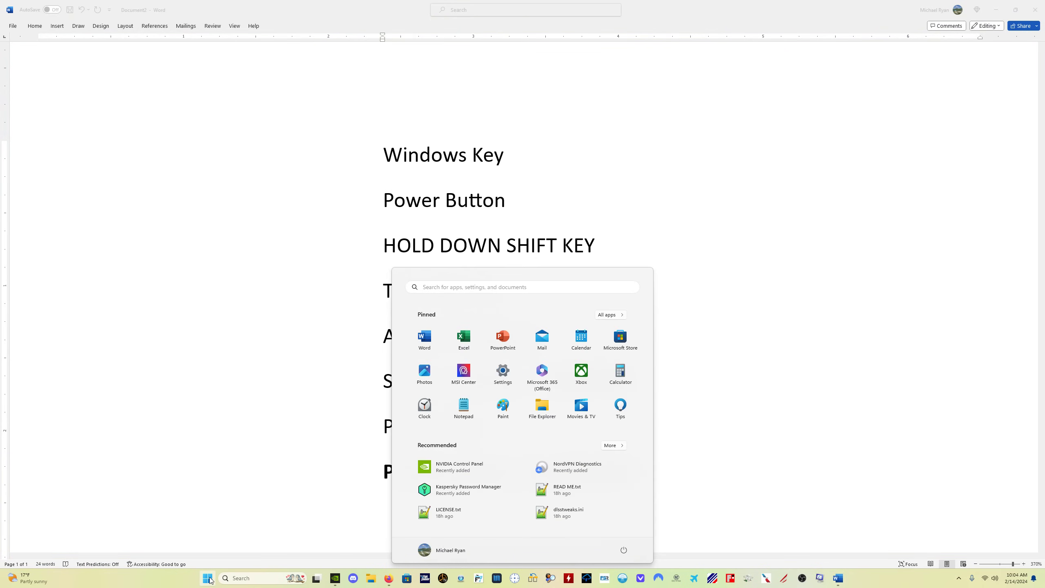
{"action": "left_click", "coordinate": [623, 550]}
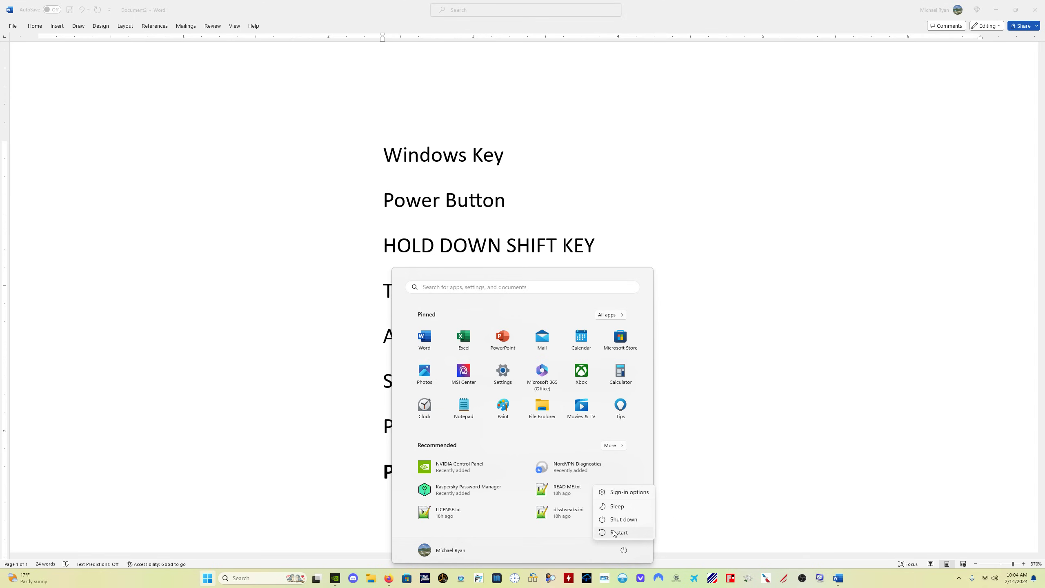
{"action": "key", "text": "Escape"}
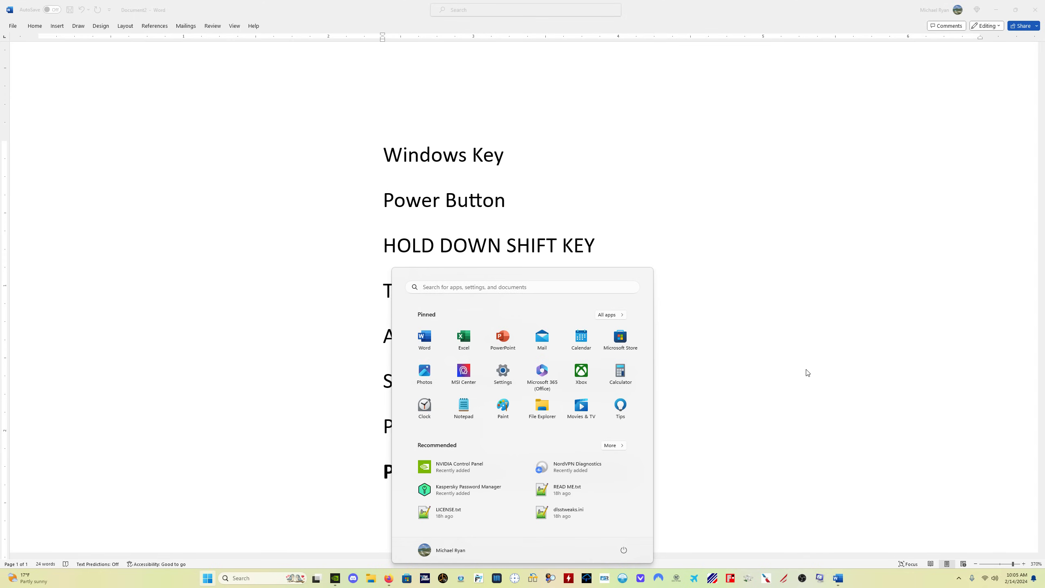
{"action": "key", "text": "Escape"}
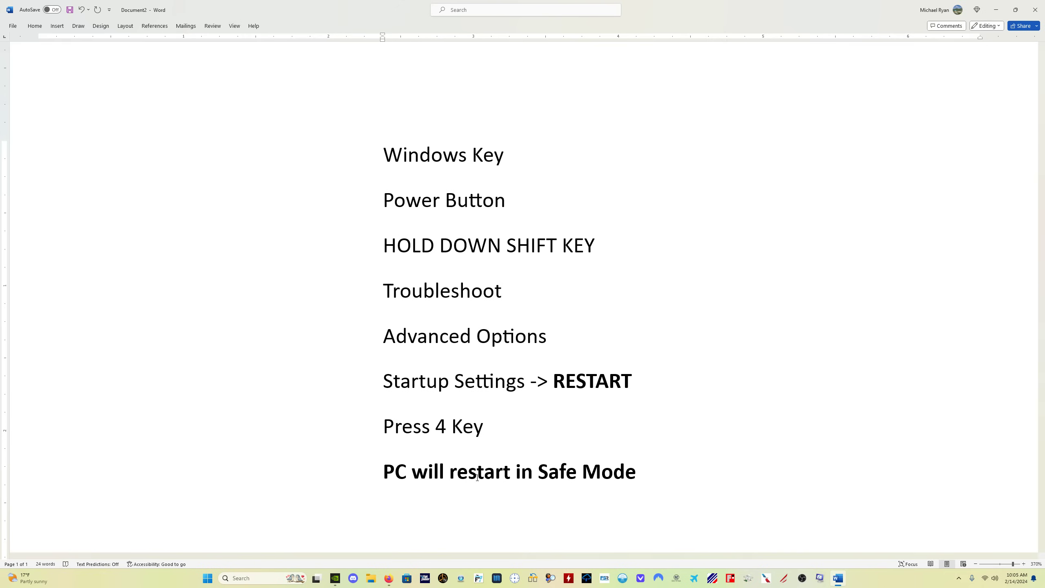
Step: Switch to the desktop and open the DXCache folder from its shortcut in a maximized File Explorer window
{"action": "key", "text": "super+d"}
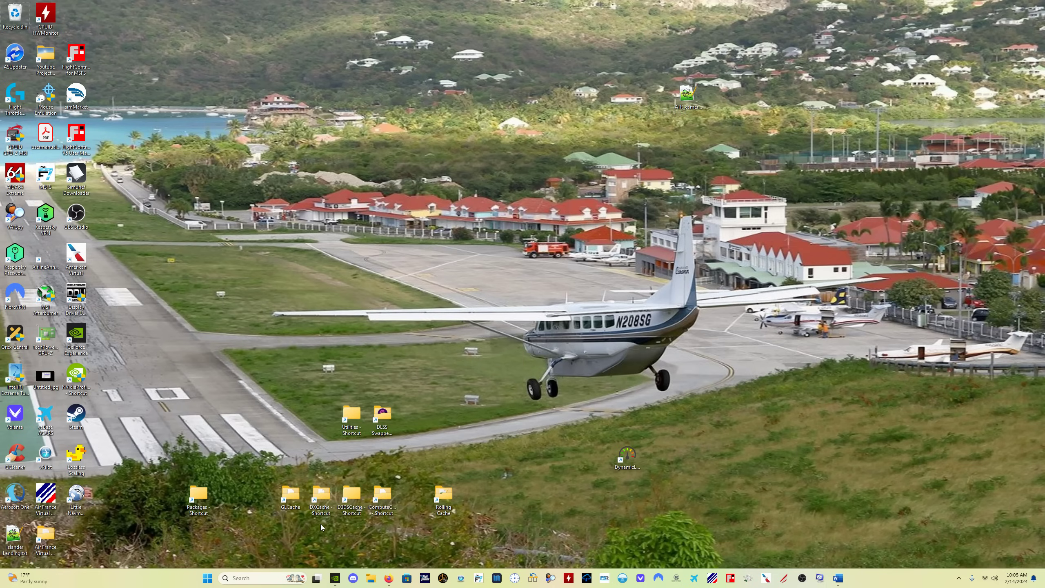
{"action": "double_click", "coordinate": [323, 494]}
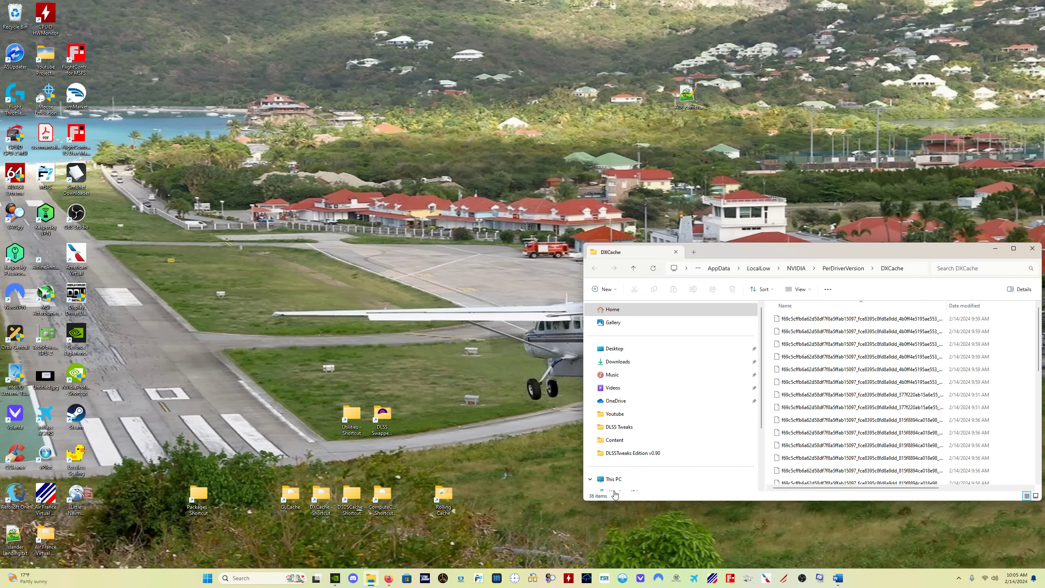
{"action": "left_click", "coordinate": [1015, 247]}
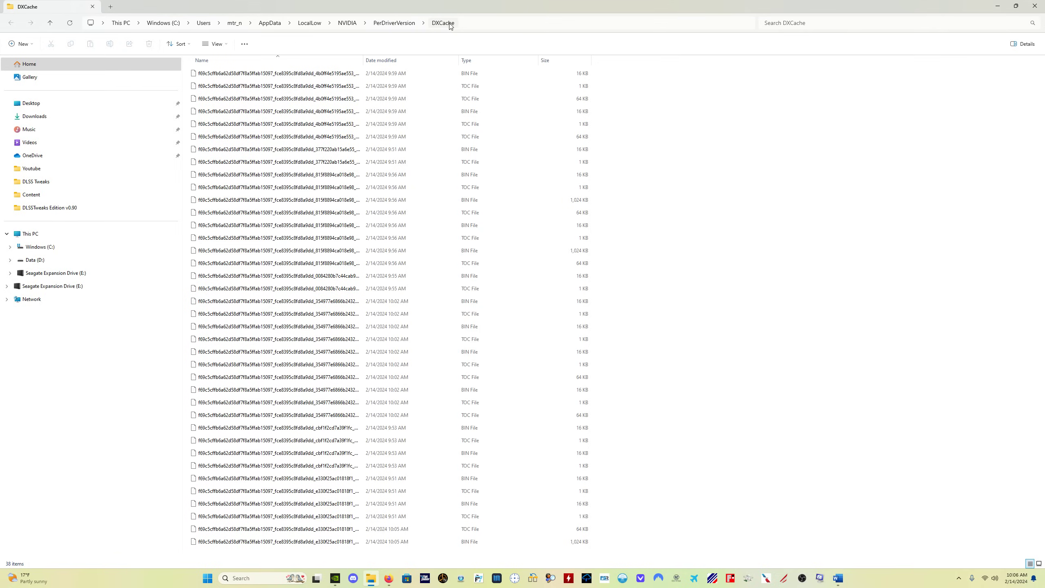
Step: Browse from the Users folder through the user's profile, AppData, LocalLow and NVIDIA to the PerDriverVersion folder
{"action": "left_click", "coordinate": [204, 22]}
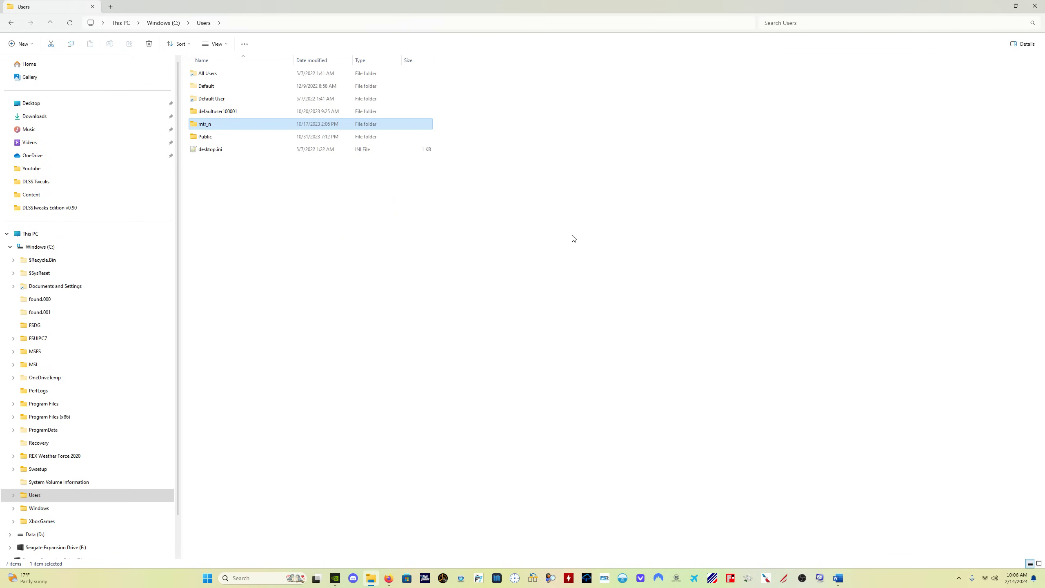
{"action": "double_click", "coordinate": [240, 129]}
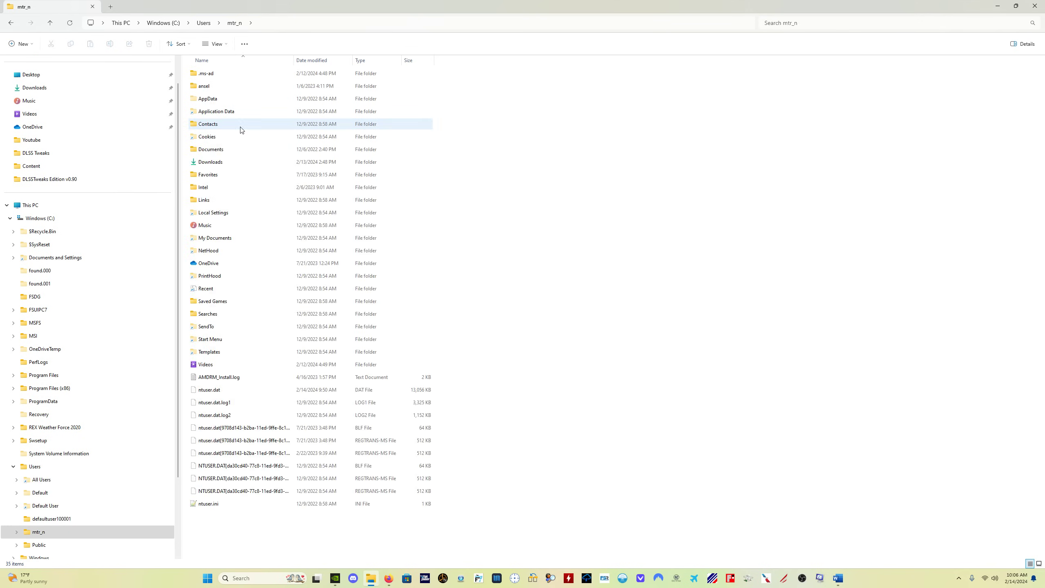
{"action": "double_click", "coordinate": [235, 101]}
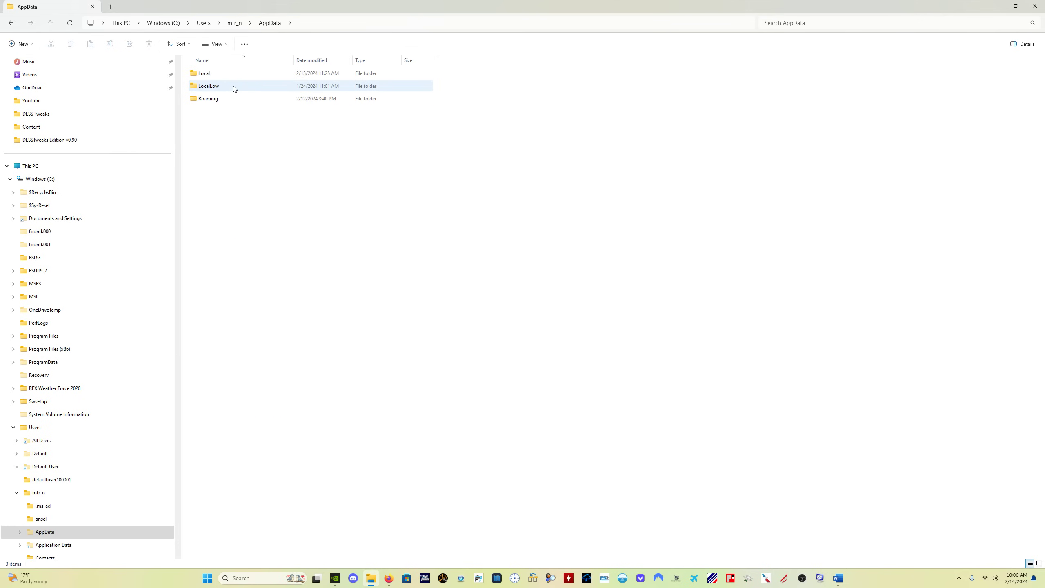
{"action": "double_click", "coordinate": [234, 88]}
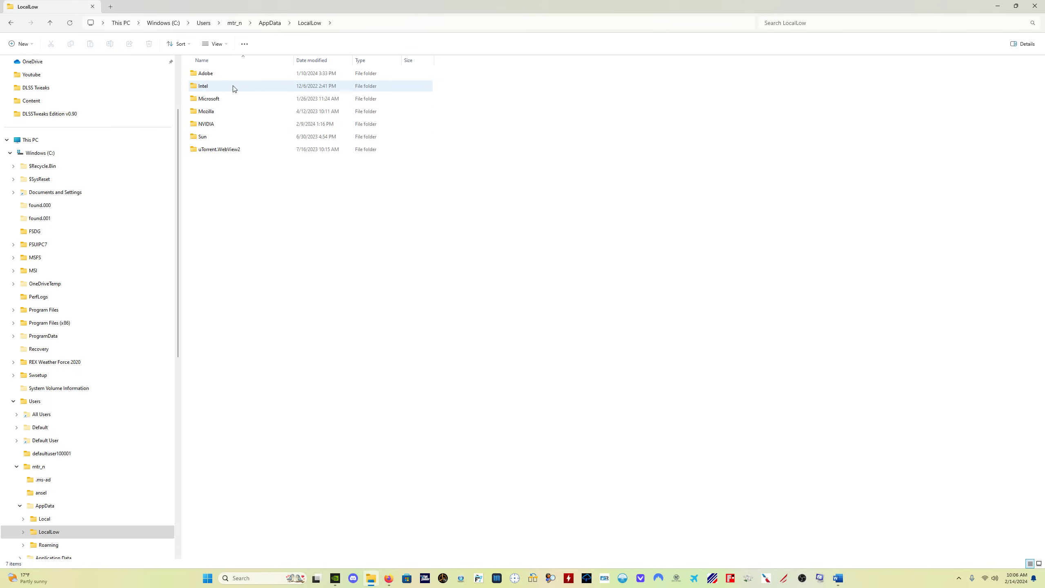
{"action": "double_click", "coordinate": [232, 126]}
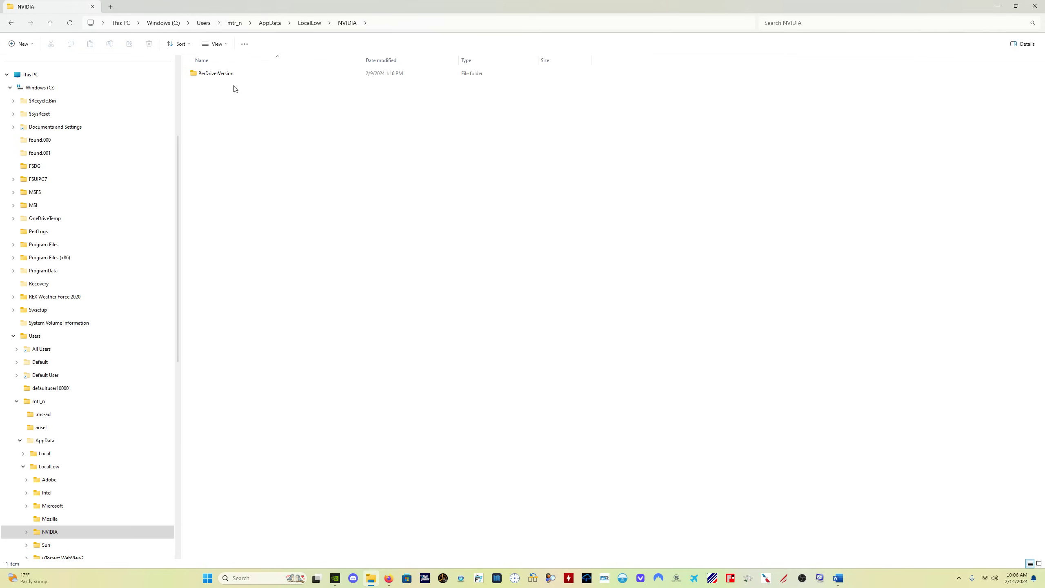
{"action": "double_click", "coordinate": [222, 77]}
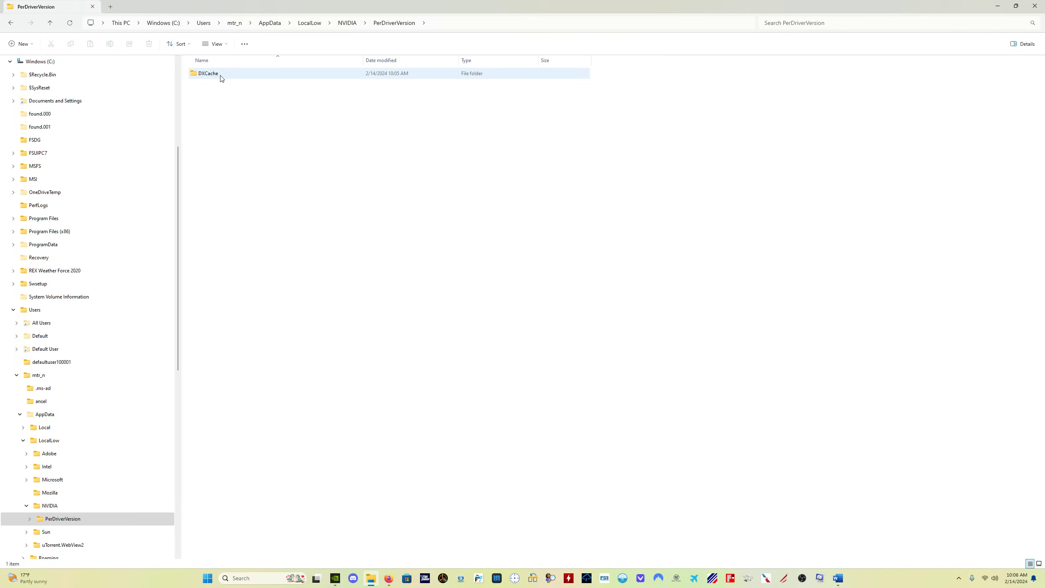
Step: View the DXCache folder's context options for creating a shortcut, dismiss them and return to the desktop
{"action": "right_click", "coordinate": [219, 77]}
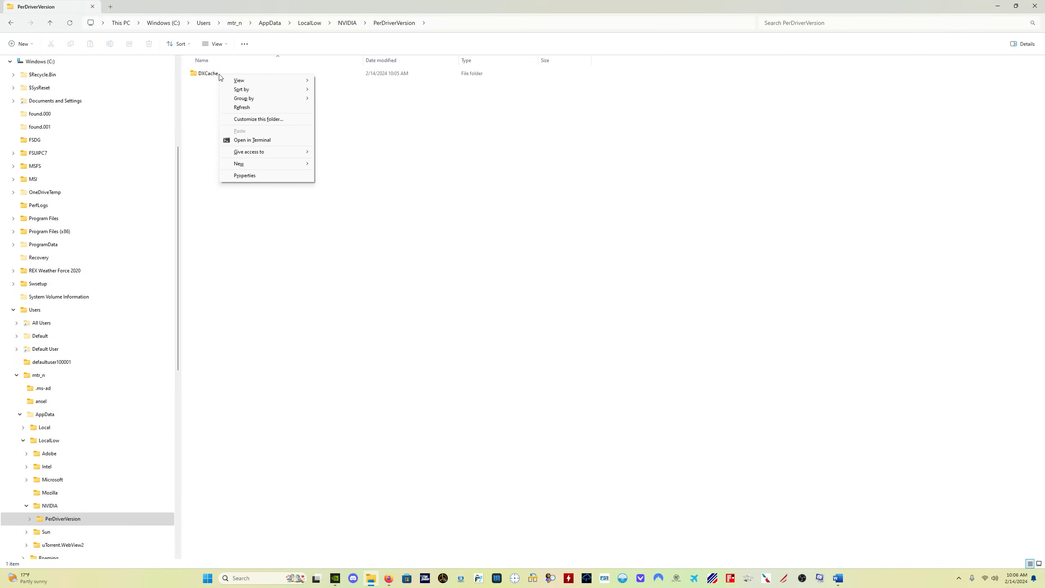
{"action": "left_click", "coordinate": [215, 75]}
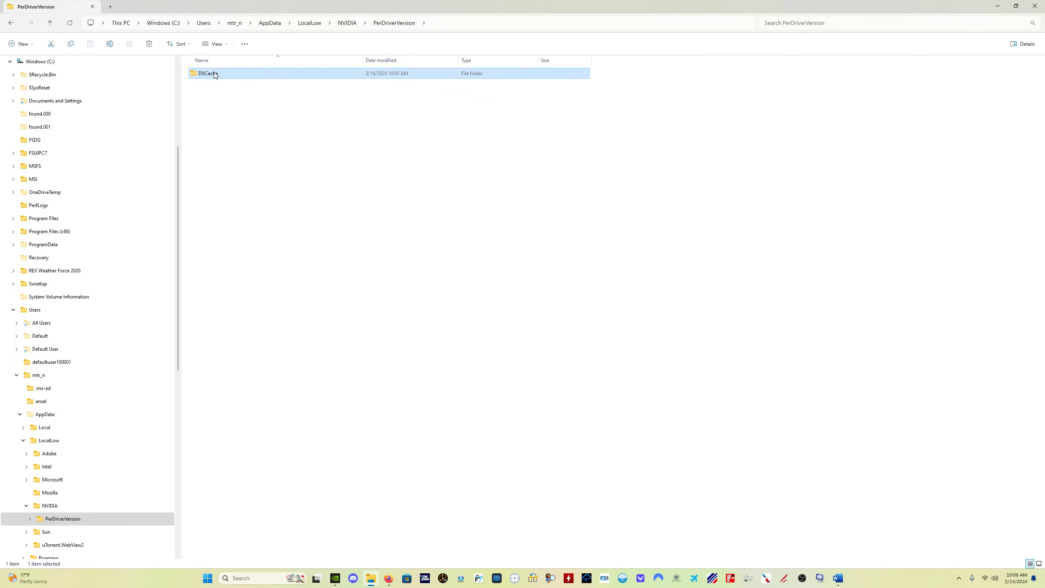
{"action": "right_click", "coordinate": [215, 74]}
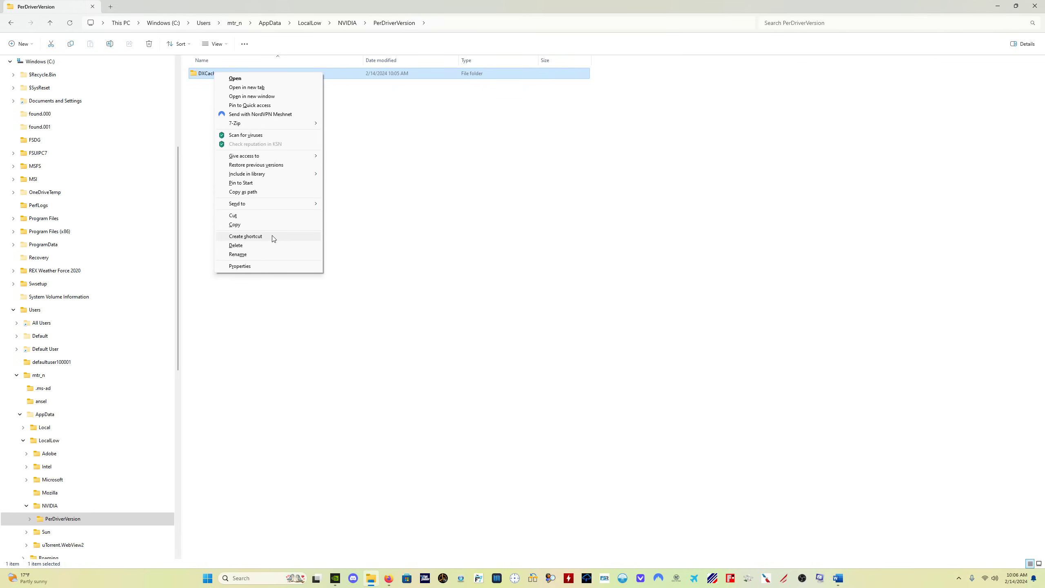
{"action": "left_click", "coordinate": [502, 252]}
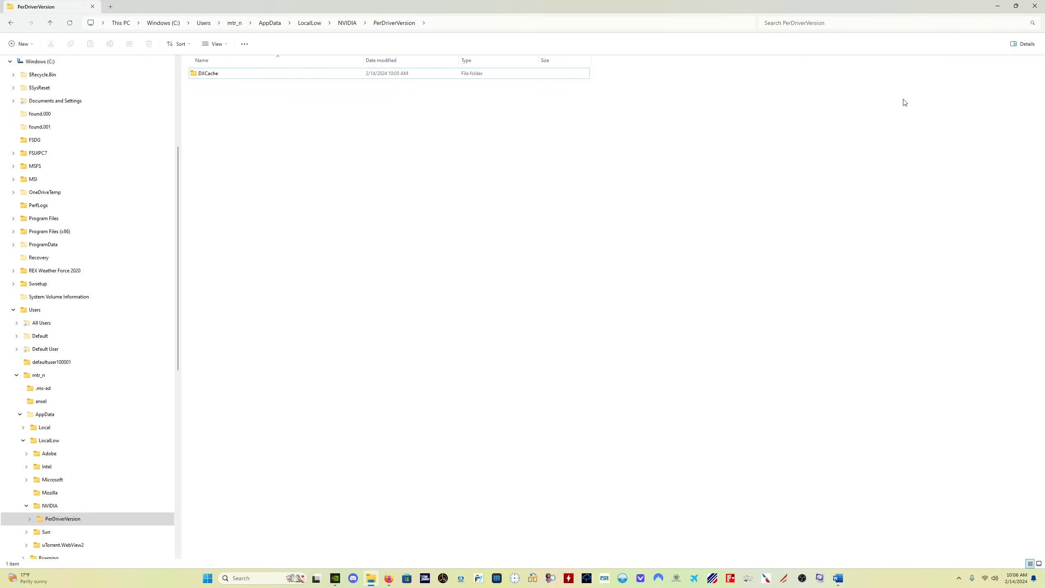
{"action": "left_click", "coordinate": [1004, 7]}
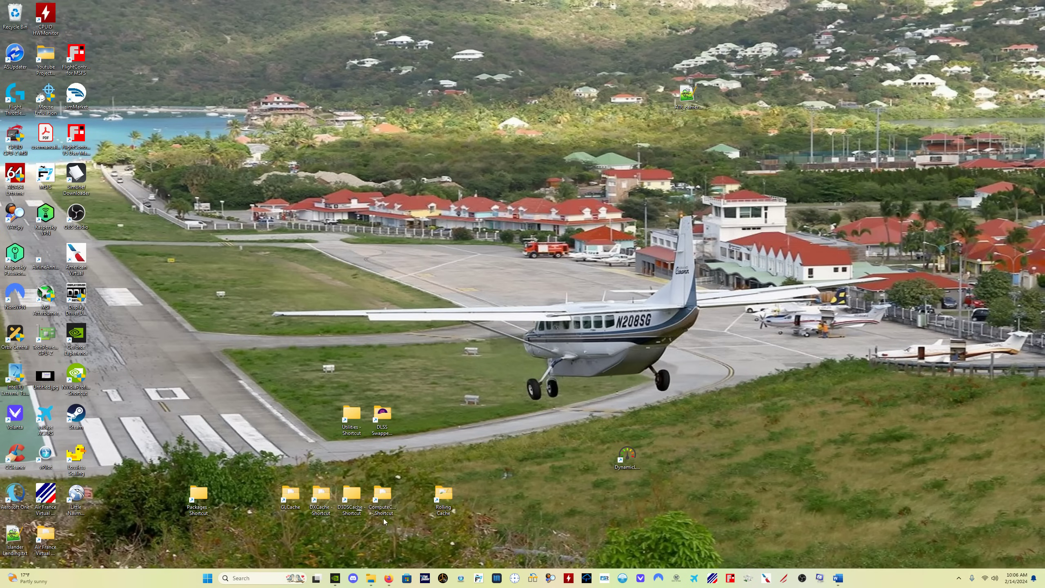
Step: Open the DXCache and Rolling Cache desktop shortcuts, view Flight Simulator's LocalCache folder maximized, and close both windows
{"action": "double_click", "coordinate": [319, 498]}
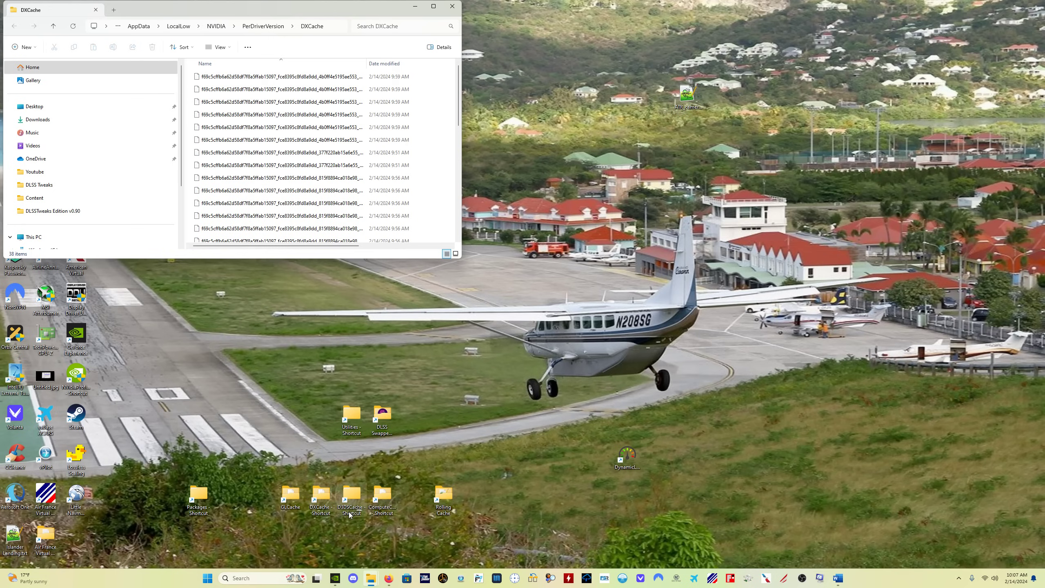
{"action": "left_click", "coordinate": [383, 512]}
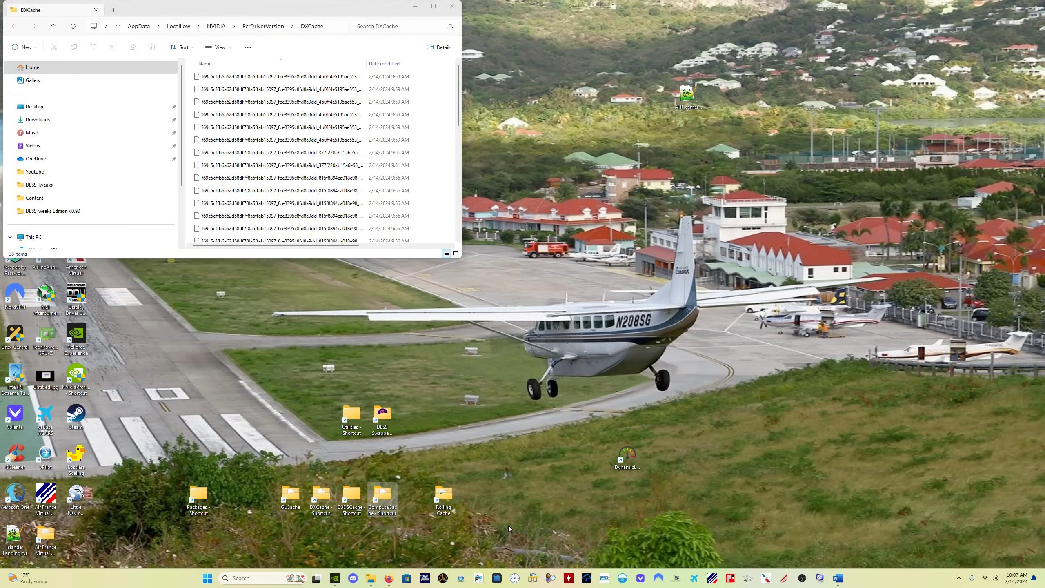
{"action": "left_click", "coordinate": [491, 518]}
{"action": "double_click", "coordinate": [447, 496]}
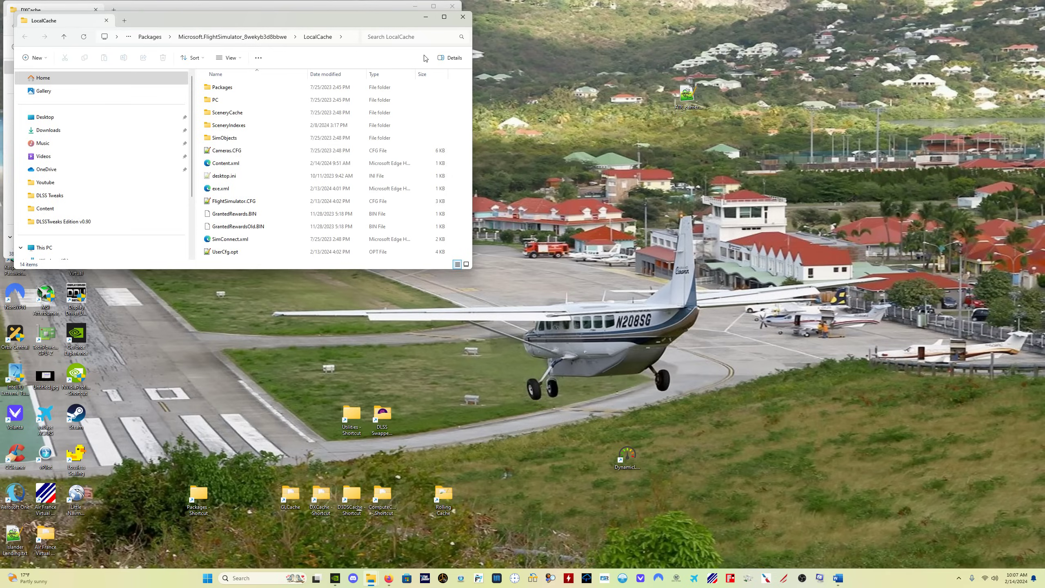
{"action": "left_click", "coordinate": [444, 16]}
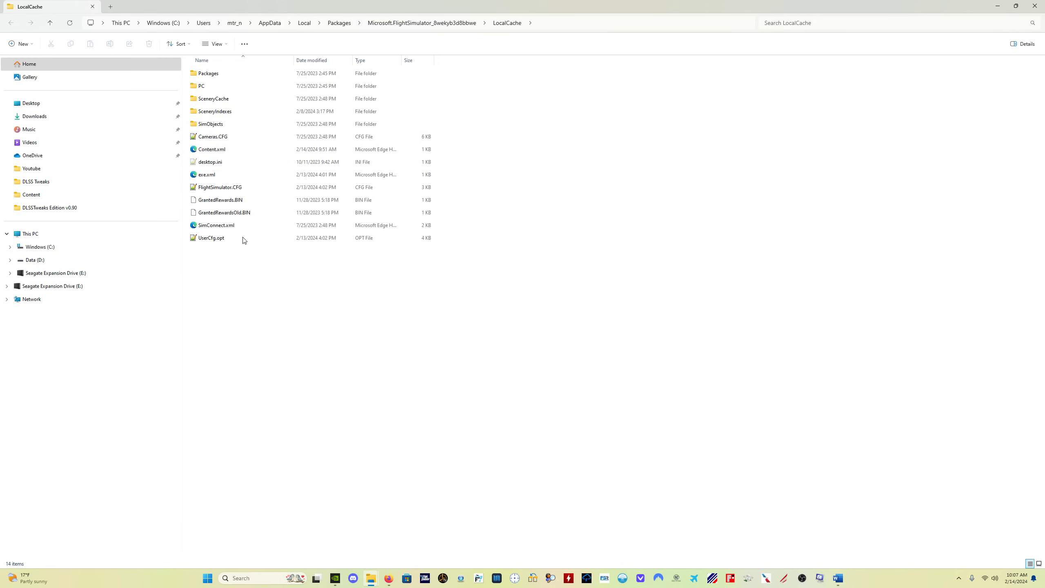
{"action": "left_click", "coordinate": [1035, 6]}
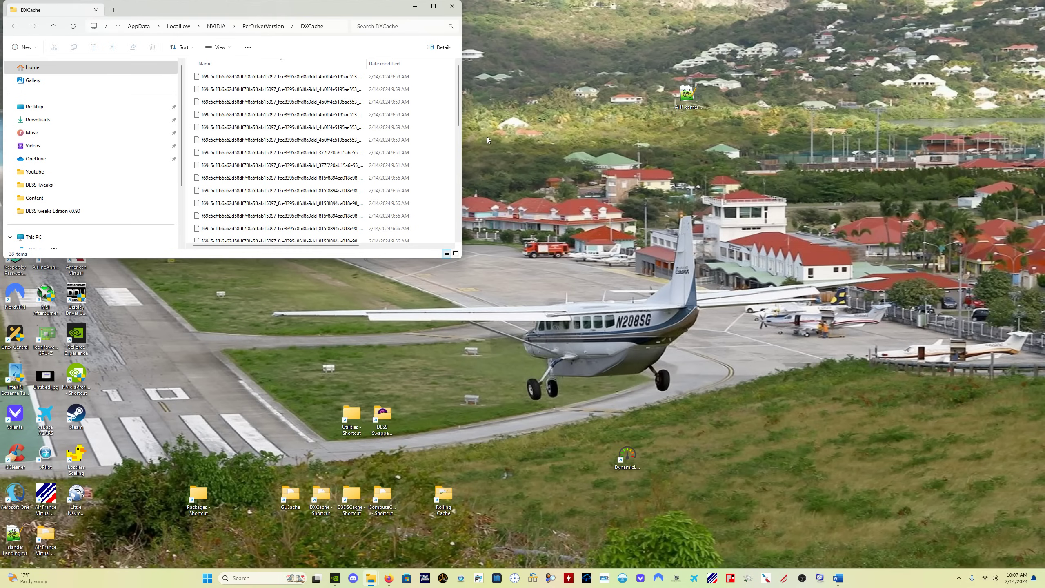
{"action": "left_click", "coordinate": [451, 5]}
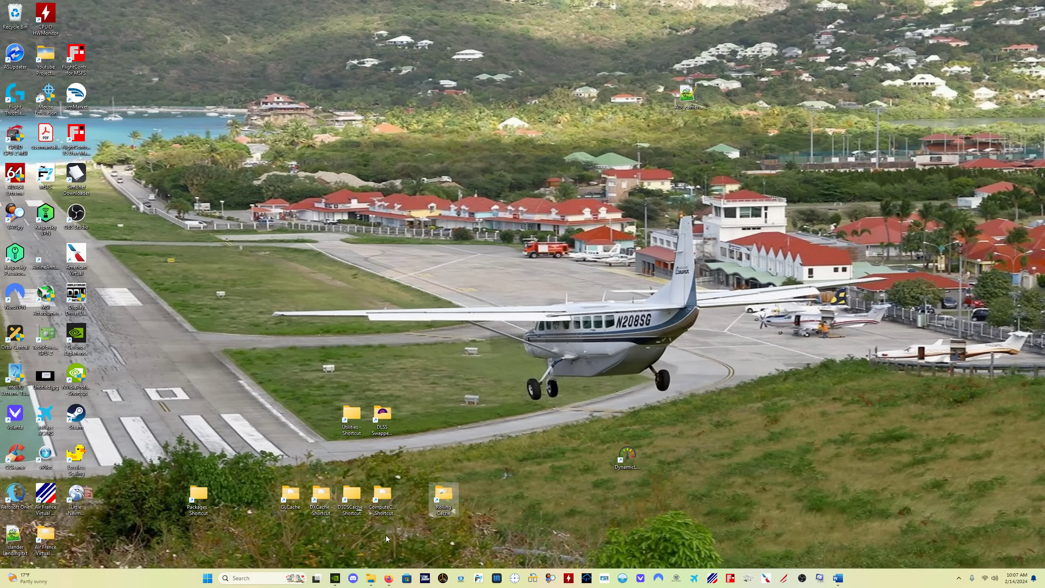
Step: Review the driver listing in GeForce Experience and the GeForce Game Ready Driver 551.52 download page in Firefox
{"action": "left_click", "coordinate": [389, 578]}
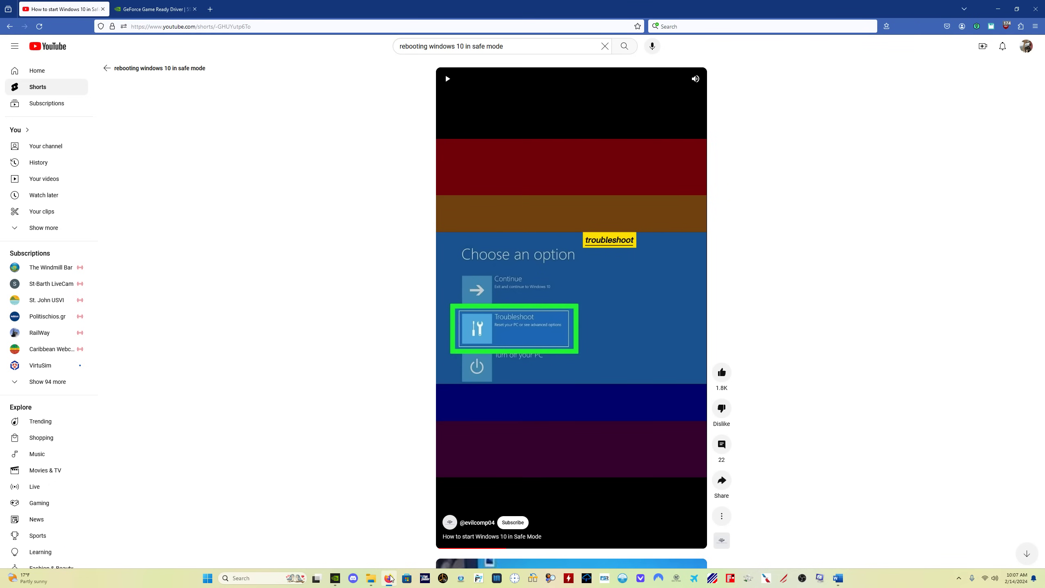
{"action": "left_click", "coordinate": [335, 578]}
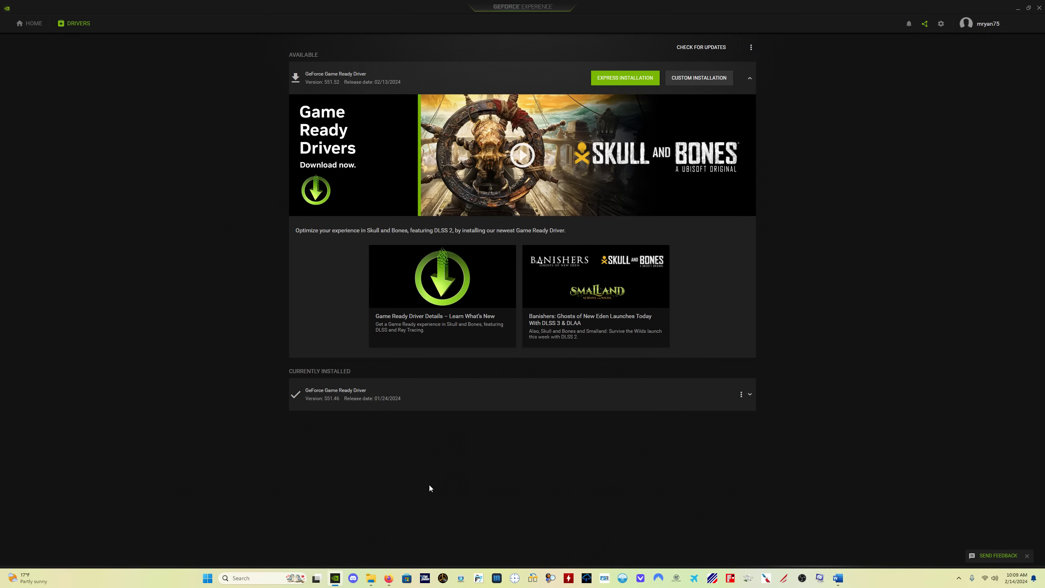
{"action": "left_click", "coordinate": [388, 578]}
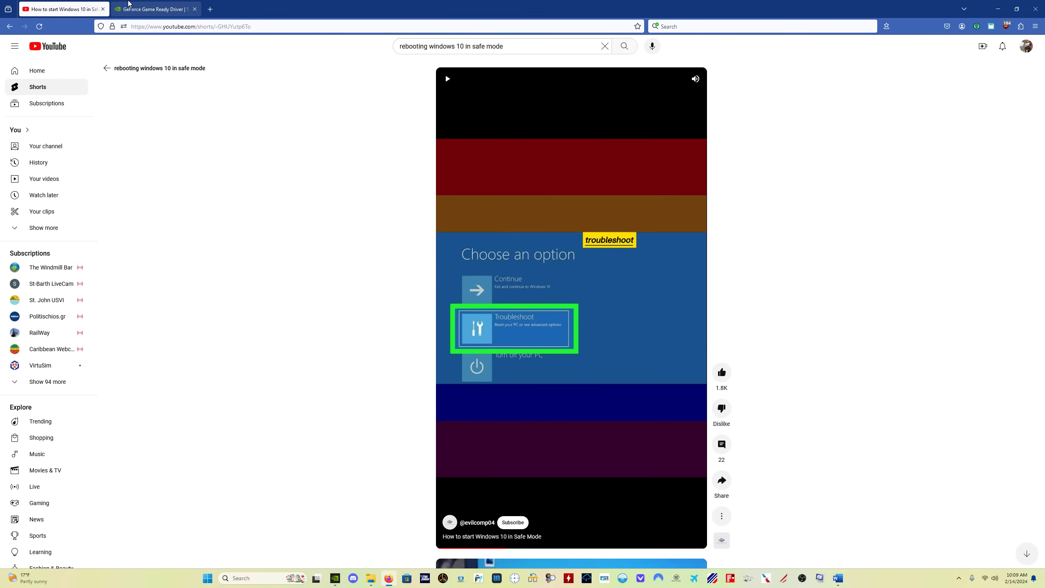
{"action": "left_click", "coordinate": [152, 9]}
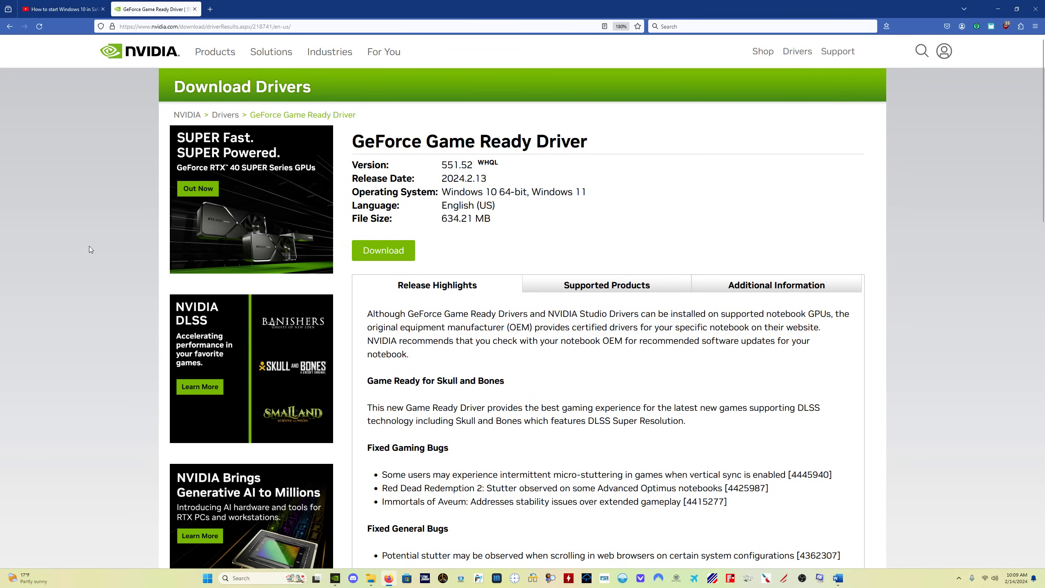
Step: Switch back to GeForce Experience, go to the desktop, and bring the driver installation options up again
{"action": "key", "text": "alt+Tab"}
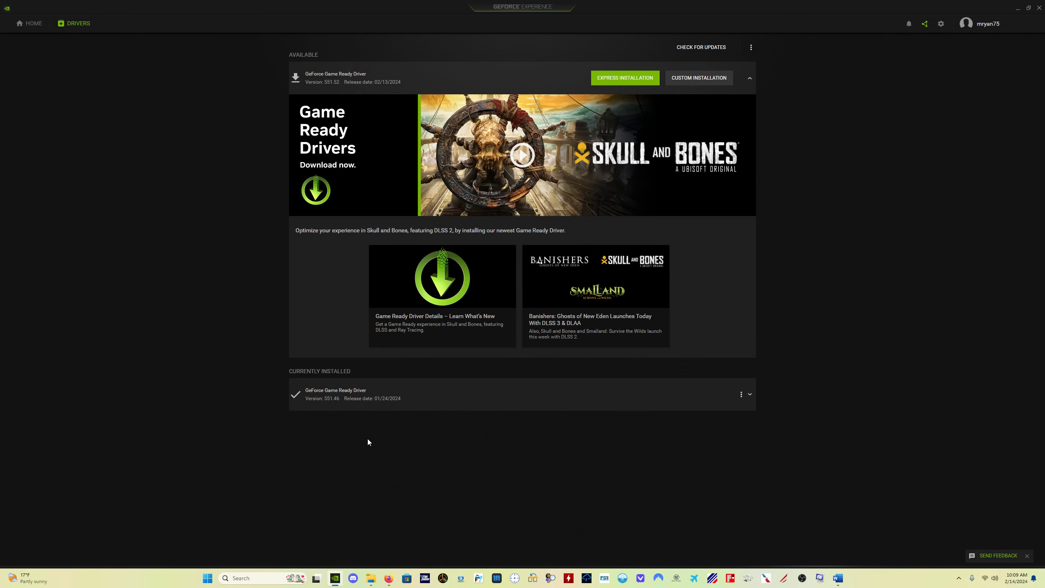
{"action": "key", "text": "super+d"}
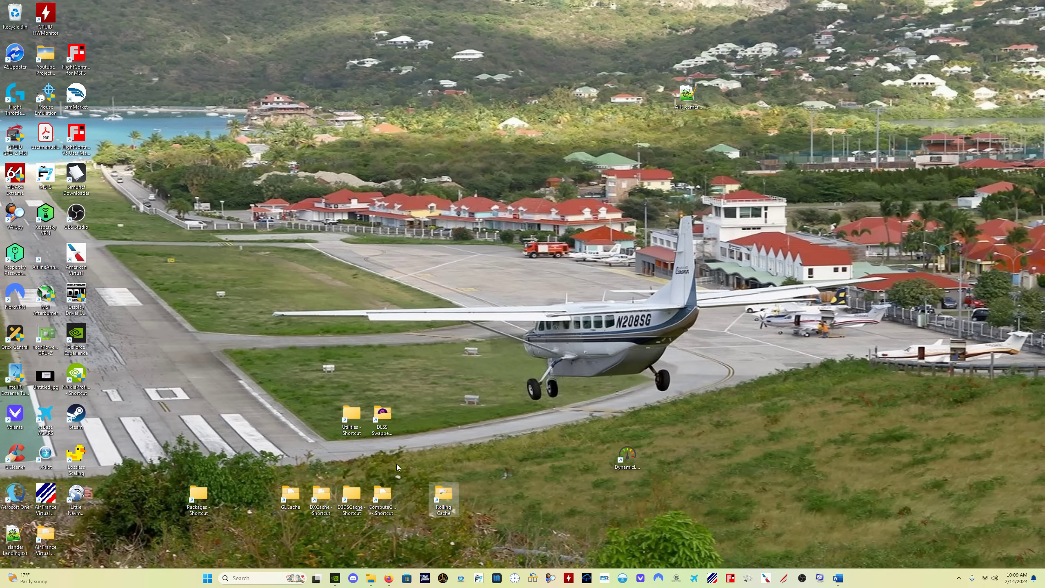
{"action": "key", "text": "super"}
{"action": "key", "text": "super"}
{"action": "mouse_move", "coordinate": [335, 583]}
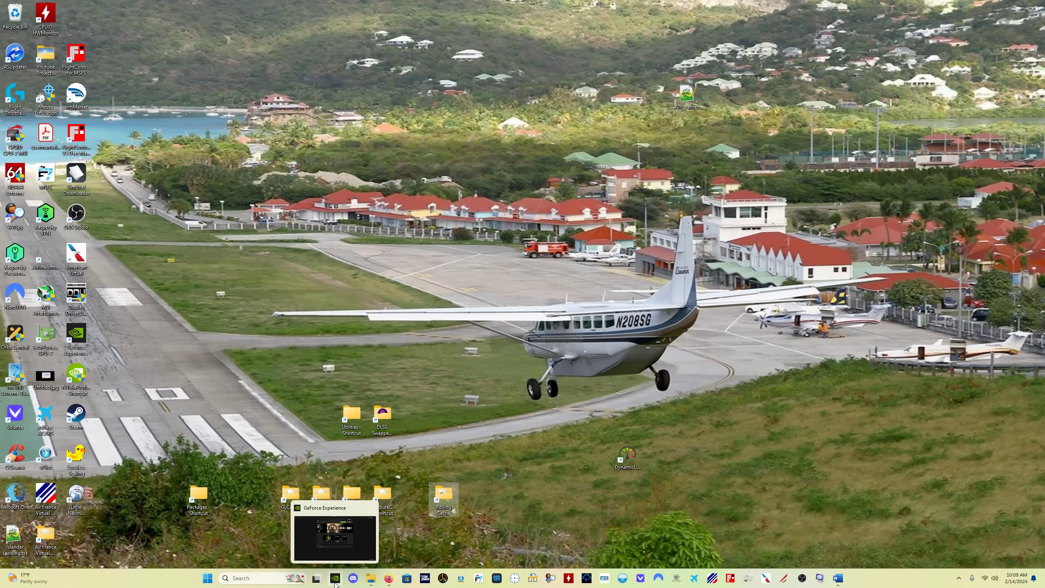
{"action": "left_click", "coordinate": [334, 583]}
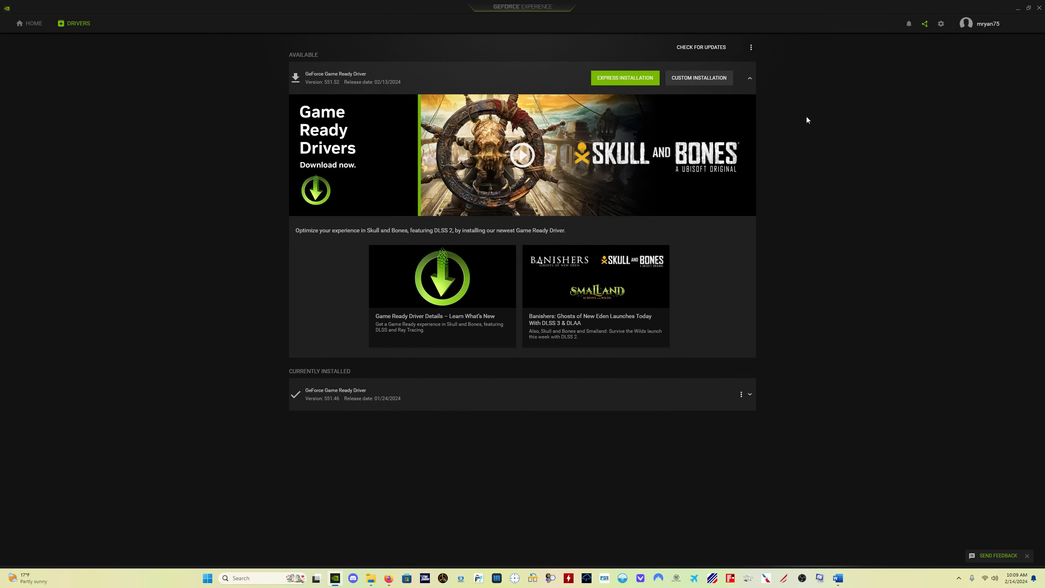
Step: Start a custom installation of driver 551.52 and exclude the PhysX System Software and HD Audio Driver components
{"action": "left_click", "coordinate": [695, 80]}
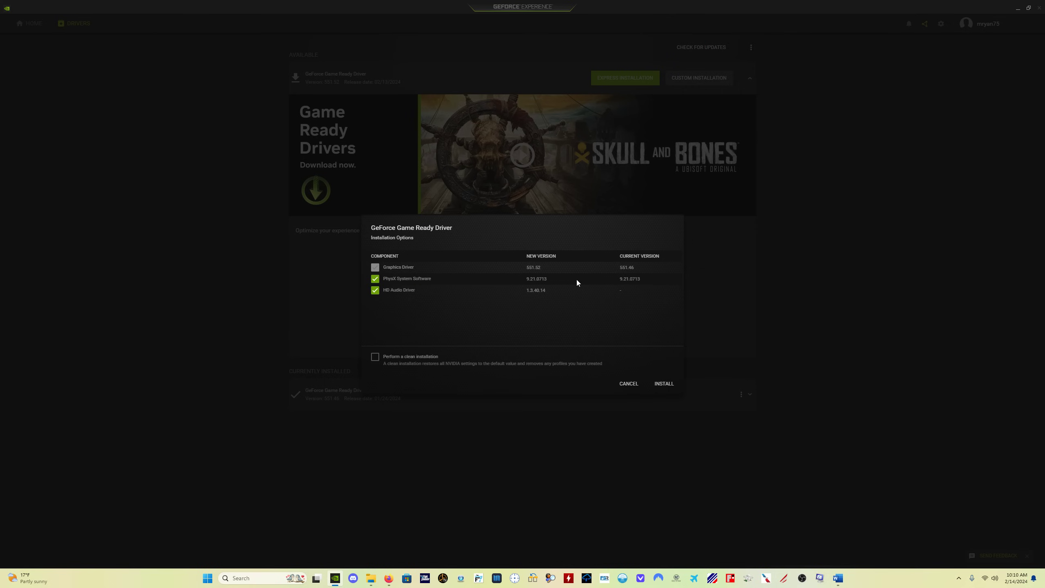
{"action": "left_click", "coordinate": [375, 279]}
{"action": "left_click", "coordinate": [375, 291]}
Step: Switch to Firefox and examine the release highlights and fixed bugs on the GeForce Game Ready Driver 551.52 page
{"action": "mouse_move", "coordinate": [388, 577]}
{"action": "left_click", "coordinate": [396, 543]}
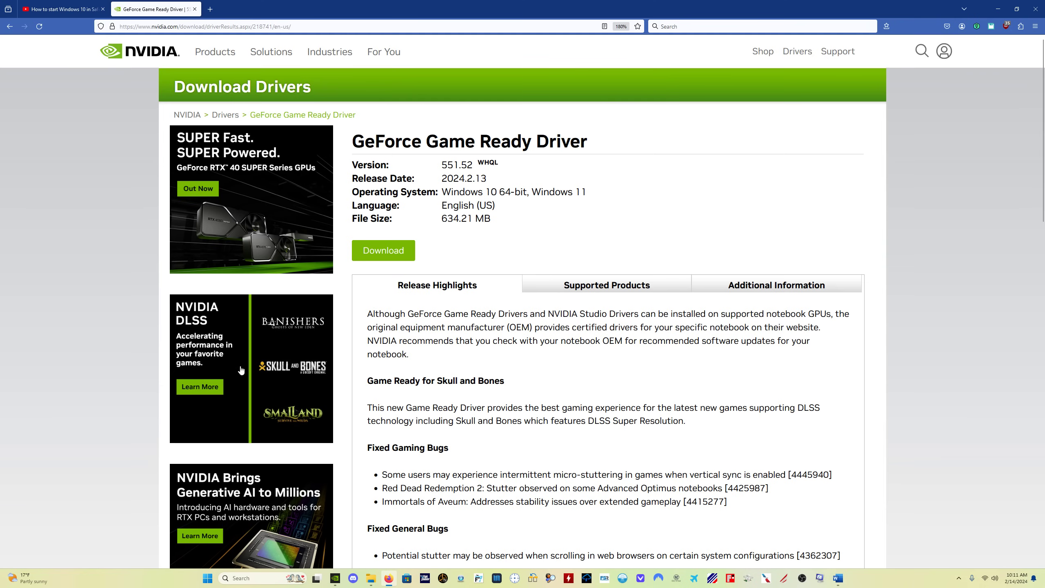
{"action": "scroll", "coordinate": [6, 234], "scroll_direction": "down", "scroll_amount": 2}
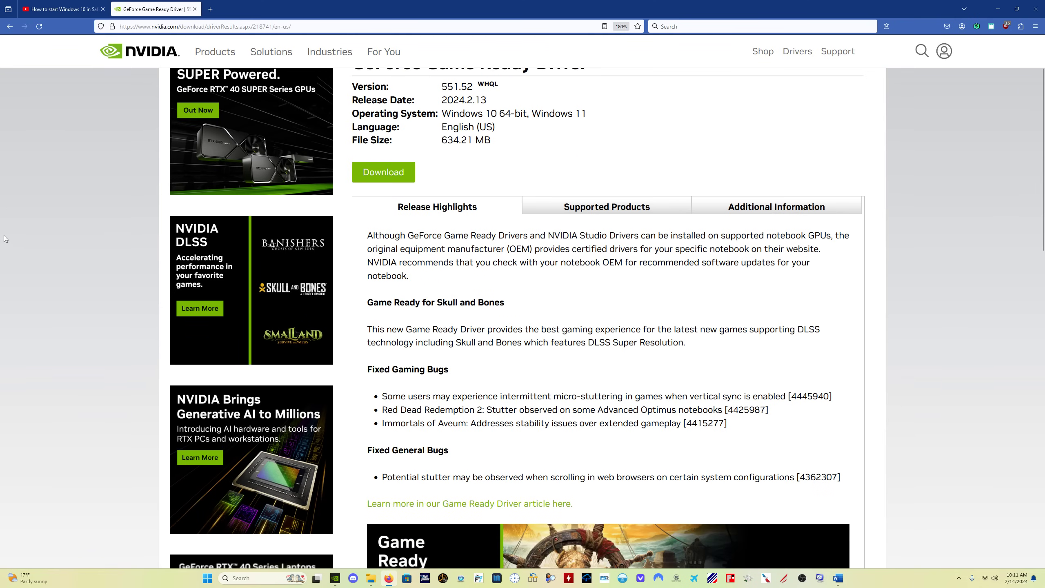
{"action": "scroll", "coordinate": [33, 242], "scroll_direction": "up", "scroll_amount": 2}
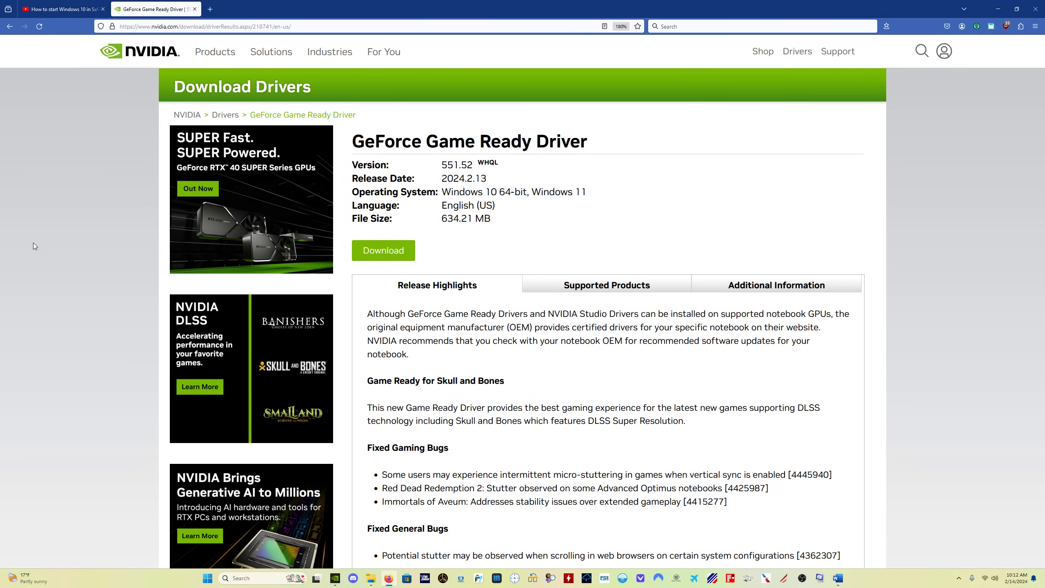
{"action": "scroll", "coordinate": [493, 306], "scroll_direction": "down", "scroll_amount": 3}
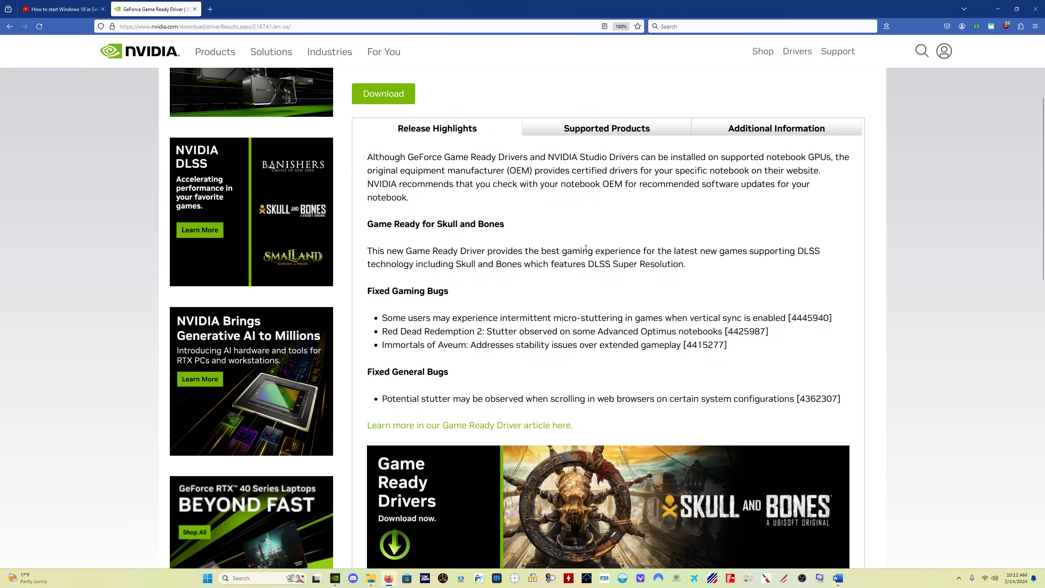
{"action": "scroll", "coordinate": [586, 248], "scroll_direction": "up", "scroll_amount": 3}
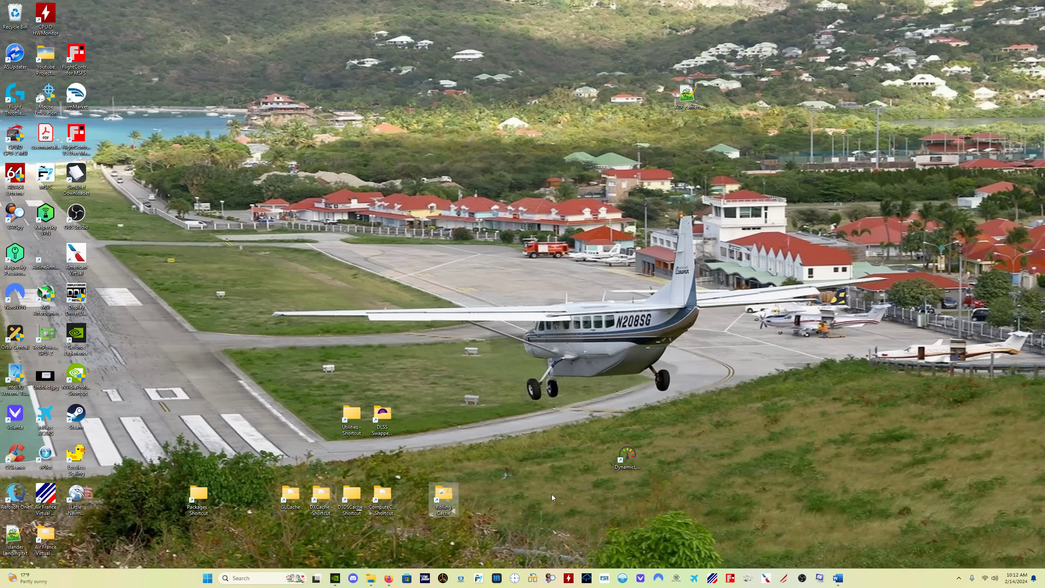
Step: Revisit the driver installation options in GeForce Experience and switch back to the driver download page in Firefox
{"action": "left_click", "coordinate": [335, 578]}
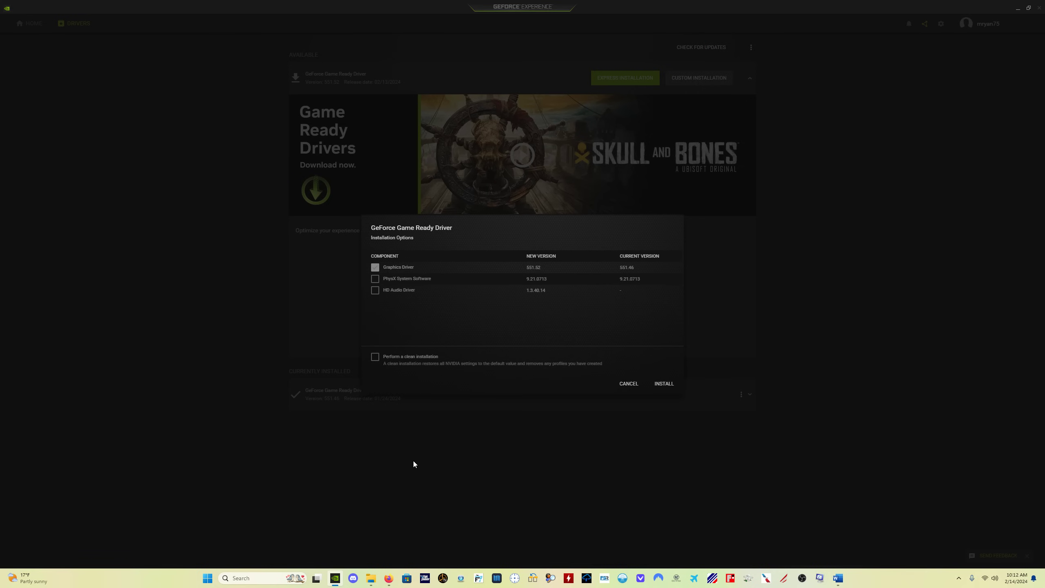
{"action": "key", "text": "alt+Tab"}
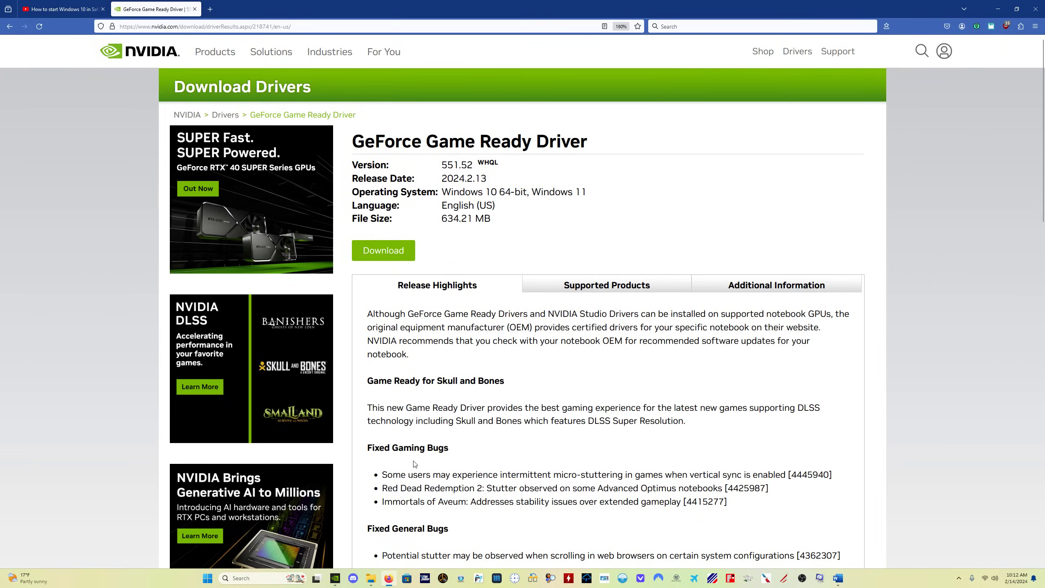